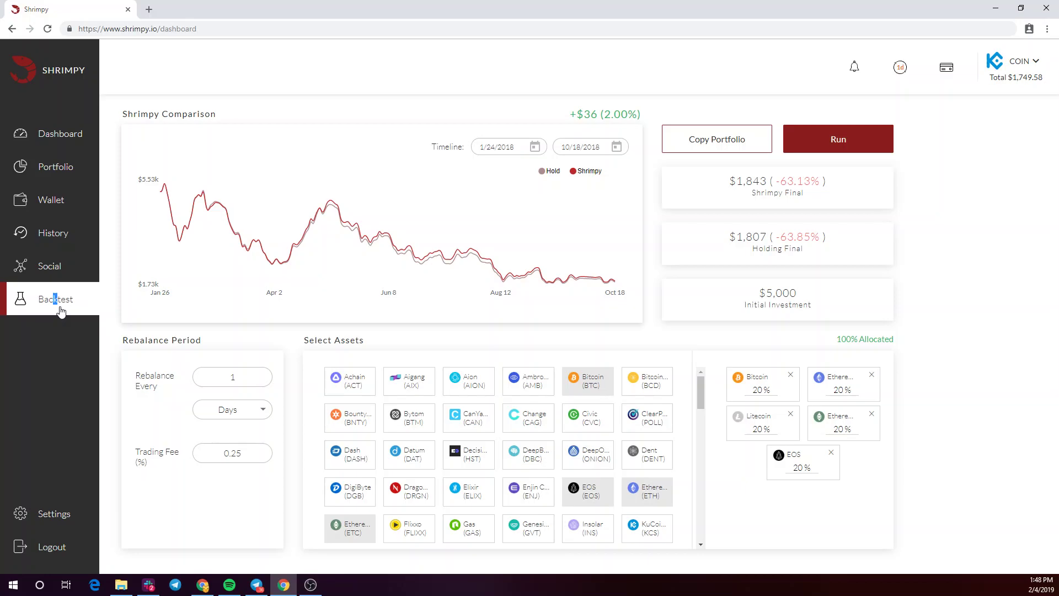
Leave the backtest comparison for the Settings page showing linked exchanges.
click(54, 514)
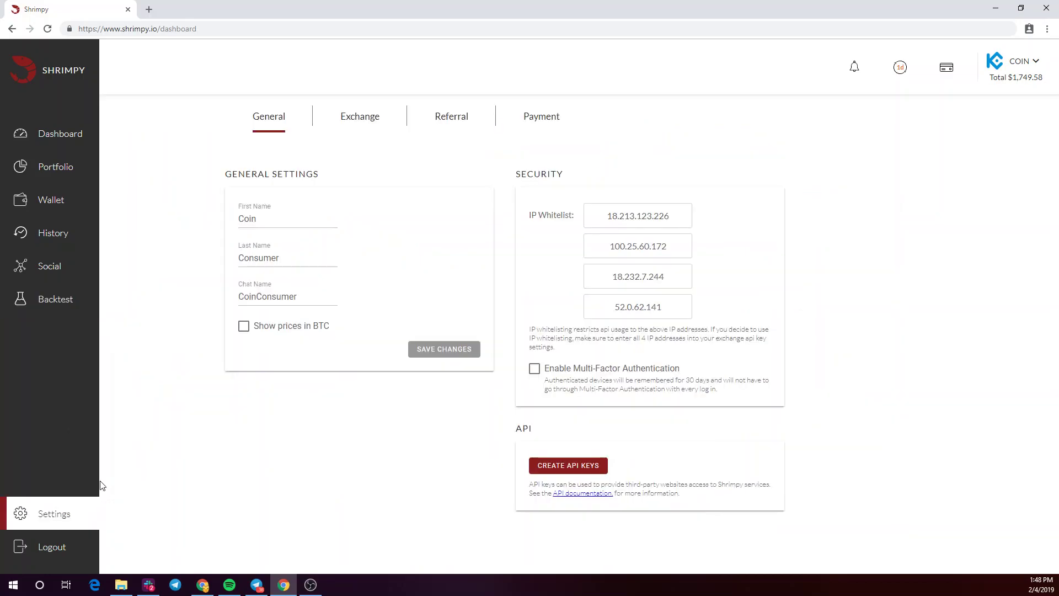
Show the Exchange settings listing KuCoin ($1,749.58) and Binance, then reveal the account switcher.
click(354, 124)
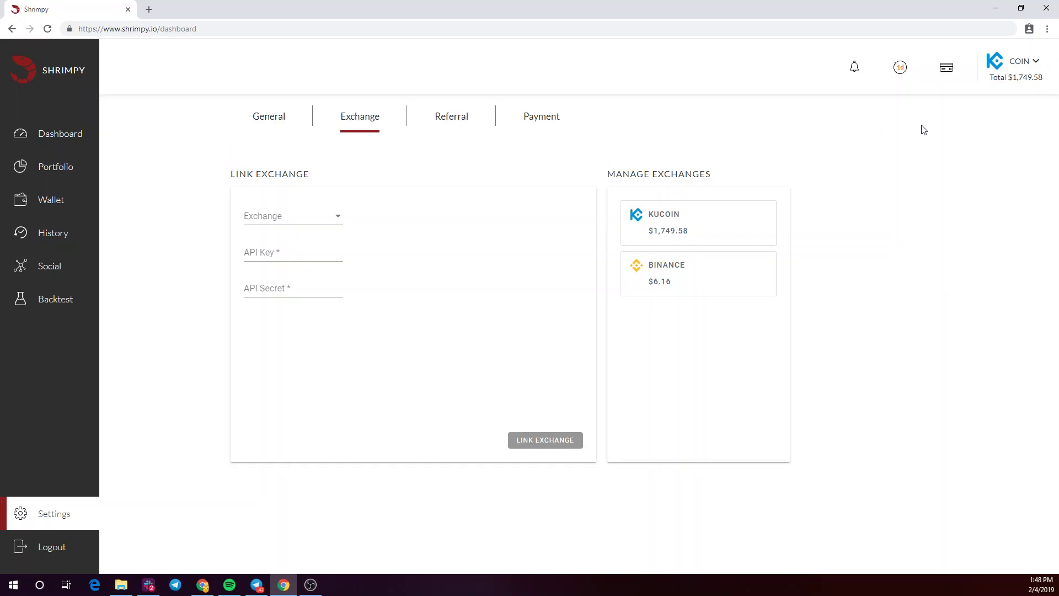
click(1012, 67)
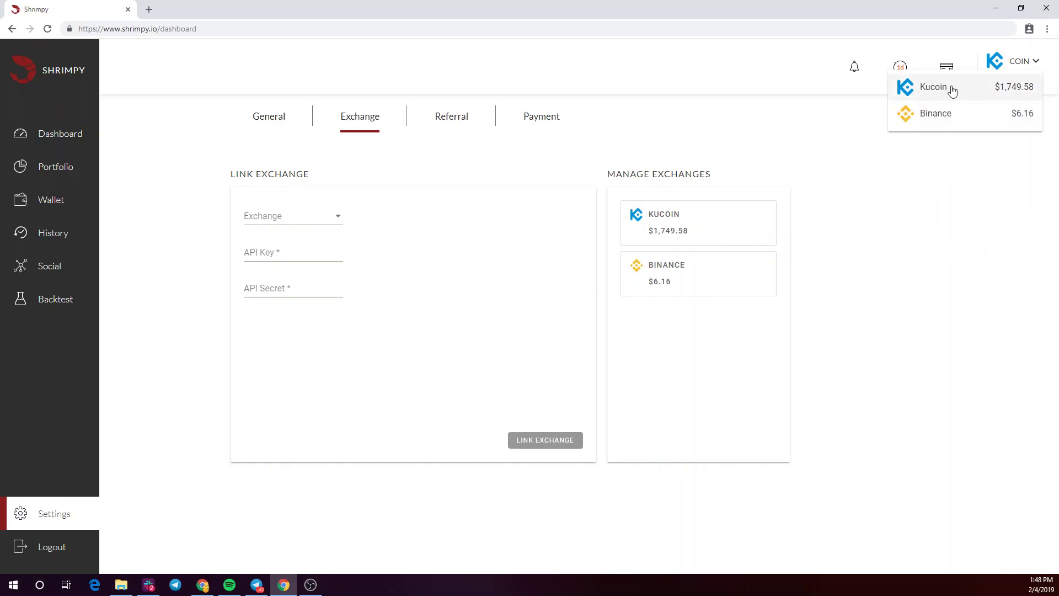
Switch the active account to Binance and view its Dashboard with the $6.16 total.
click(932, 122)
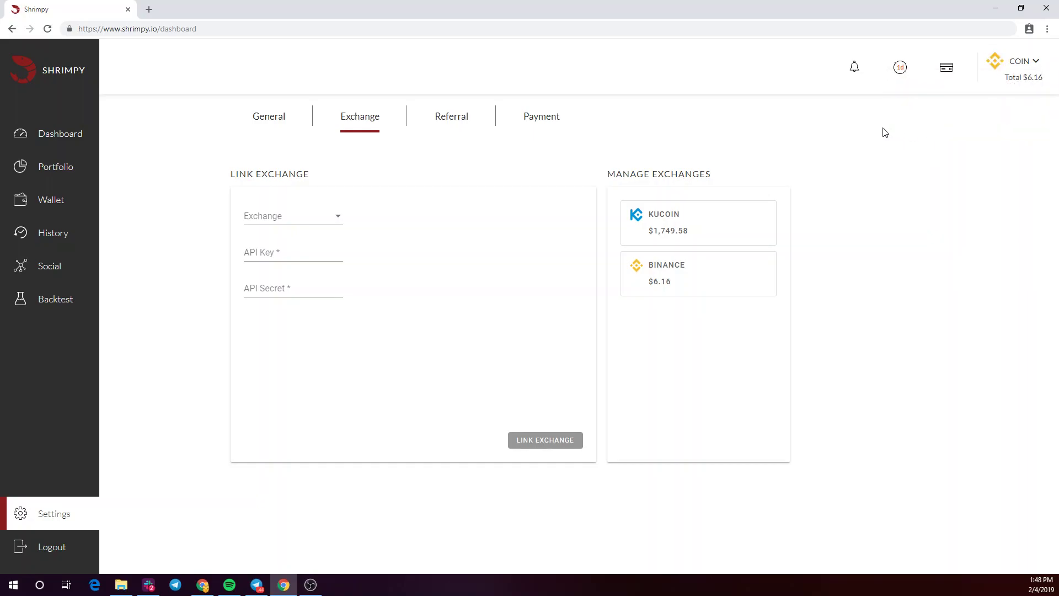
click(57, 147)
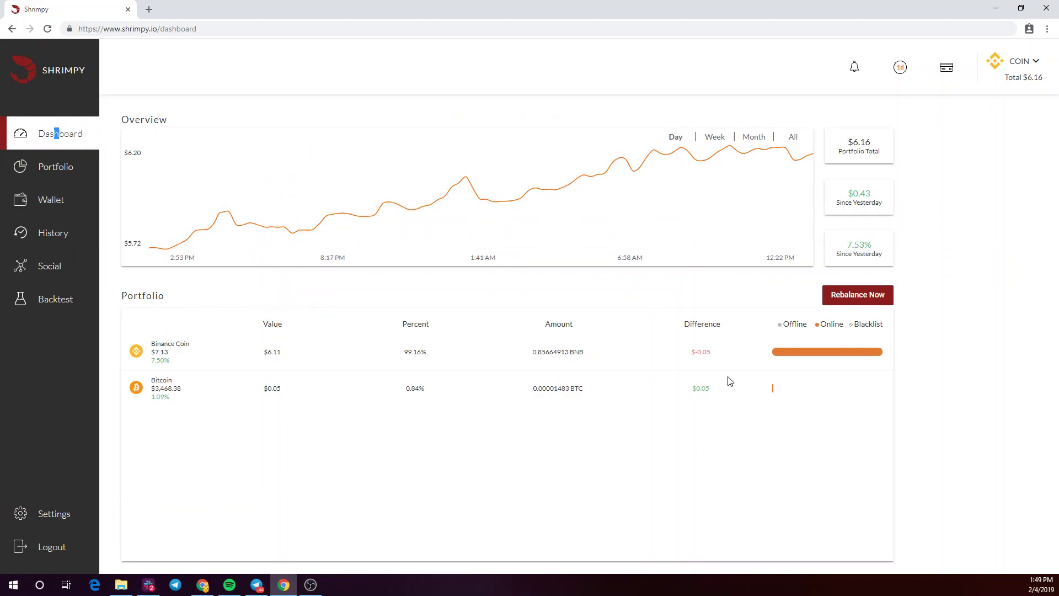
mouse_move(422, 250)
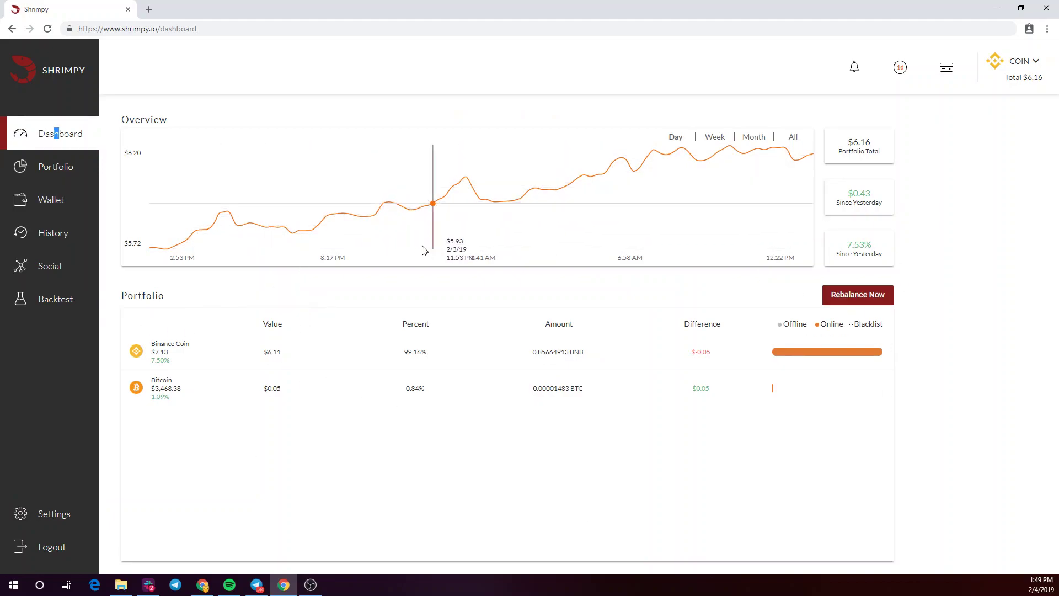
Browse Binance's ALL BNB and 50/50 BTC/ETH portfolios, peeking at ALL BNB's allocations, staying on Binance.
click(62, 176)
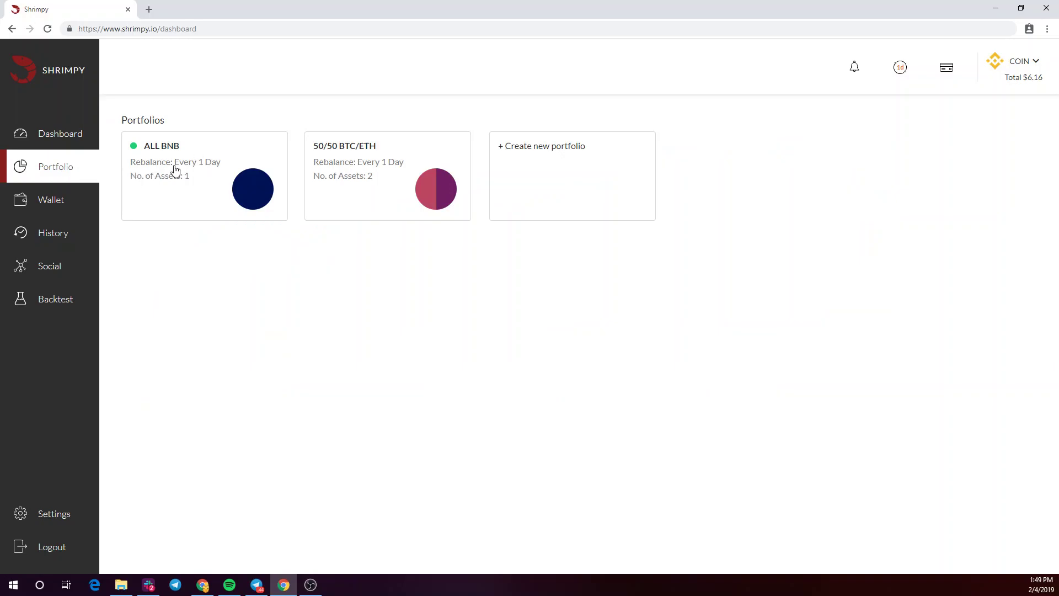
click(207, 196)
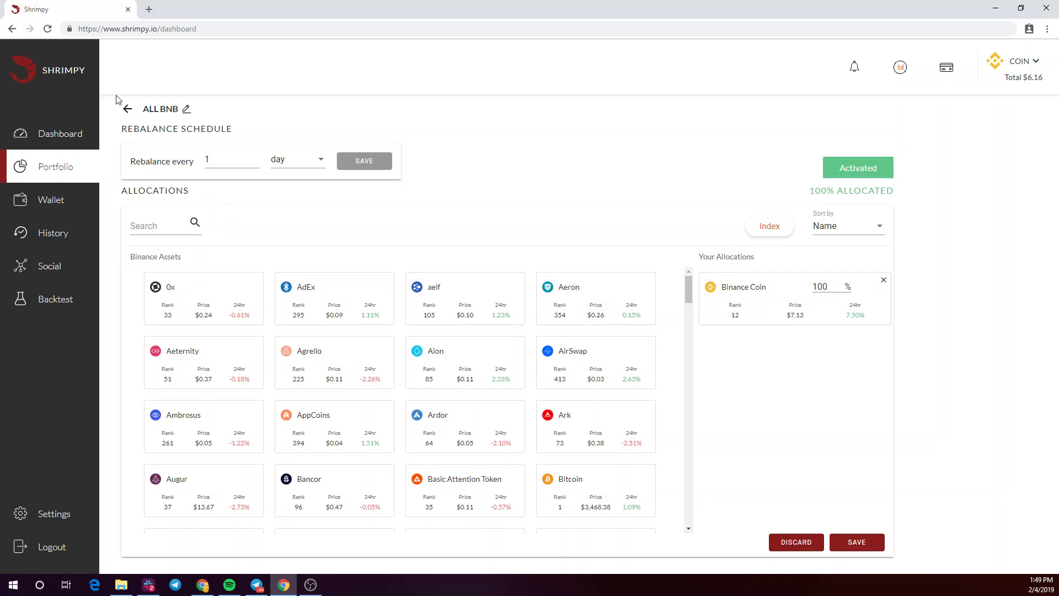
click(127, 108)
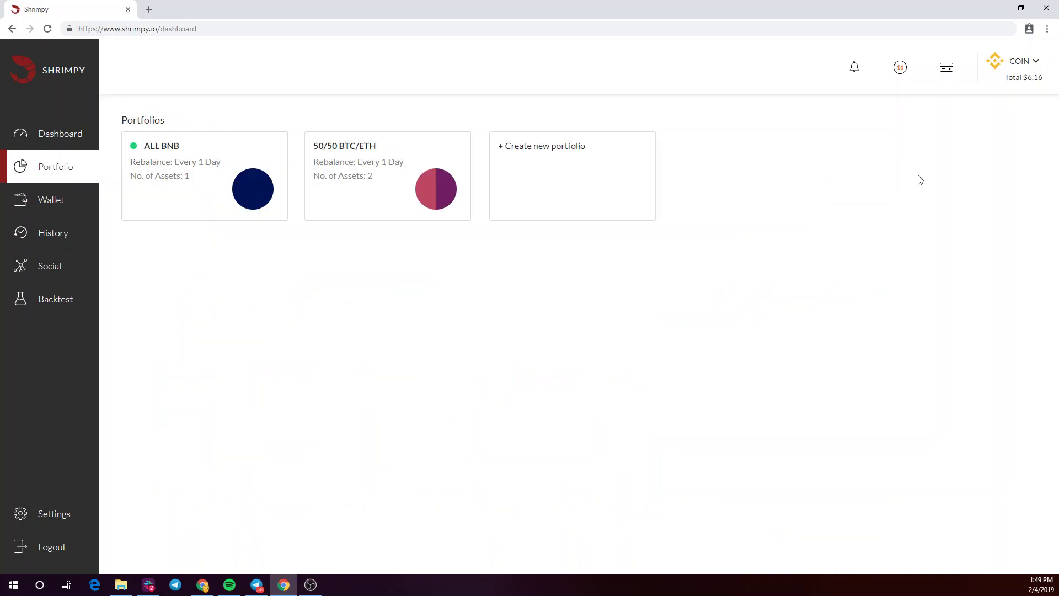
click(1013, 67)
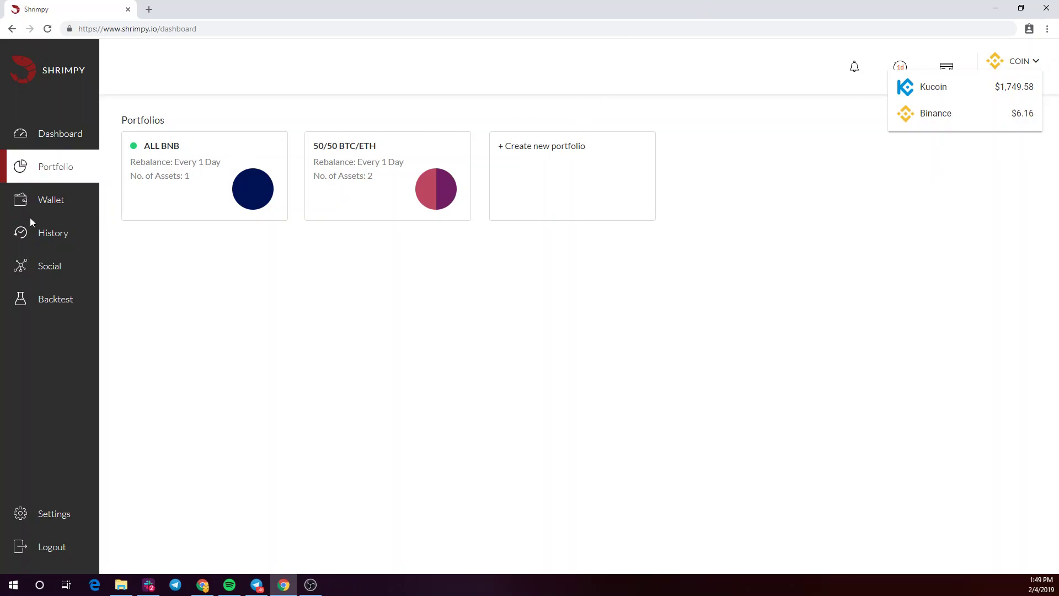
click(747, 243)
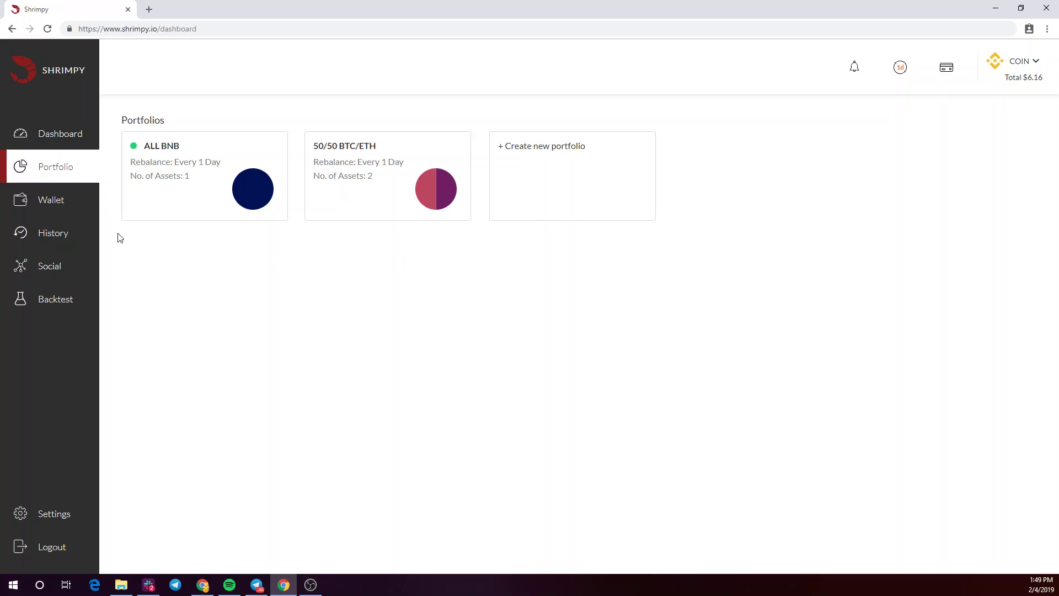
View Binance's rebalance history of skipped daily scheduled rebalances.
click(45, 238)
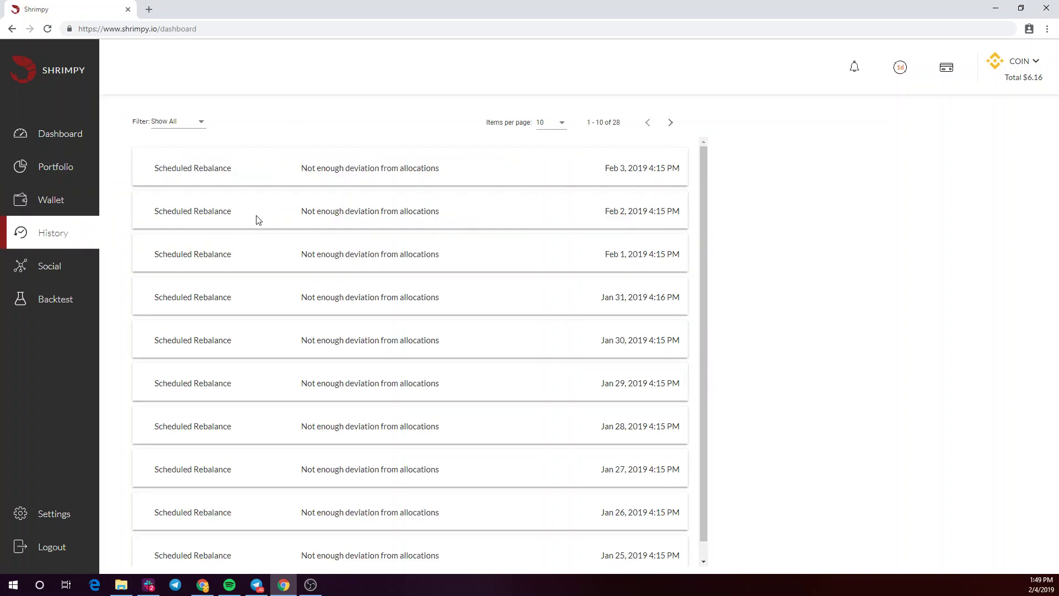
scroll(257, 184, down, 1)
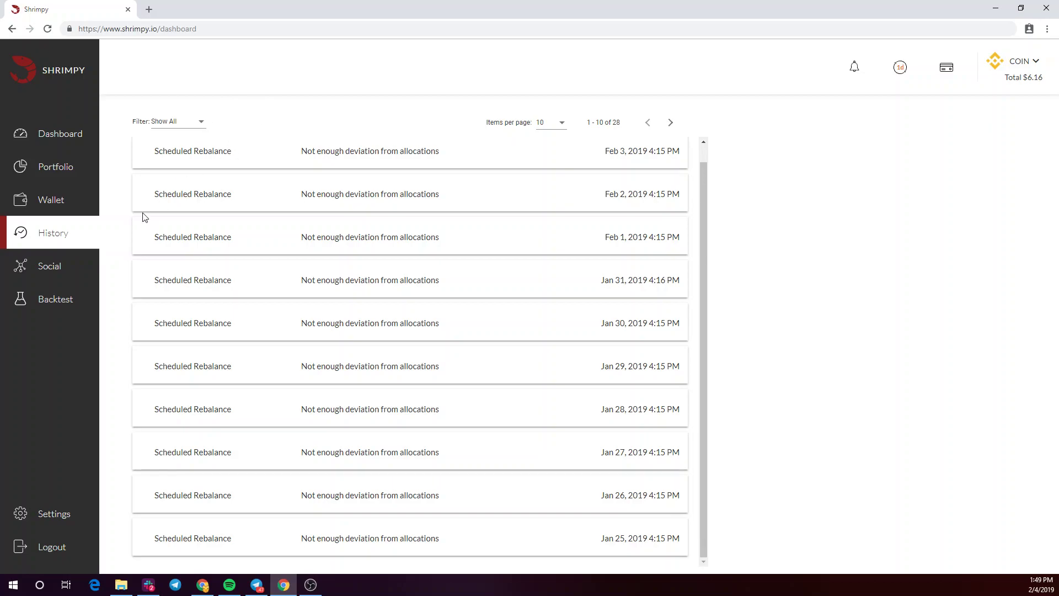
View the Social leaderboard ranking traders like Buckets and Kapibara by one-month performance.
click(38, 271)
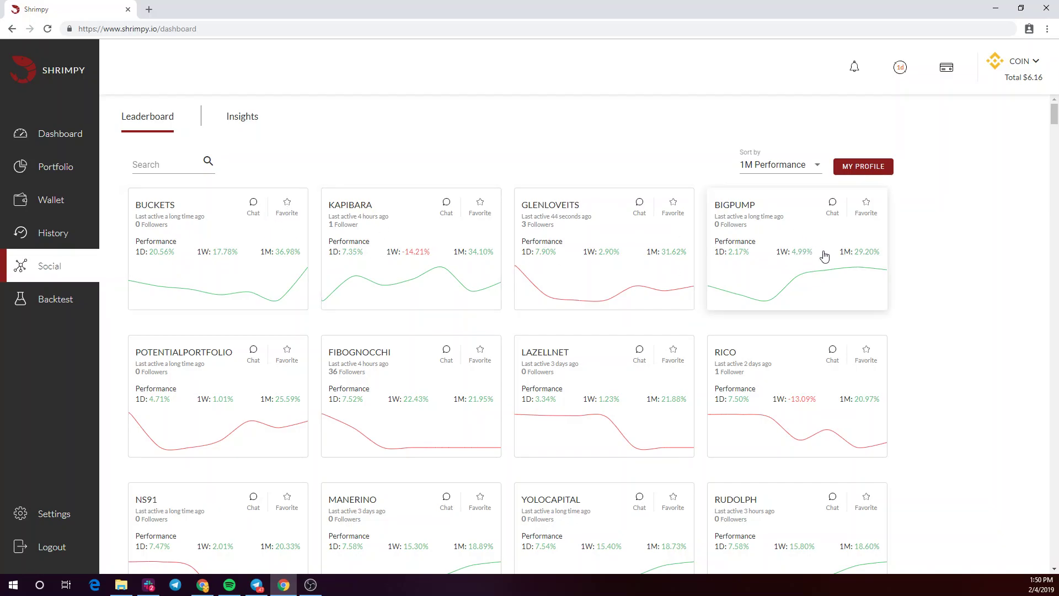
Toggle the active account KuCoin, Binance, then KuCoin again, ending at the $1,749.58 total.
click(1005, 73)
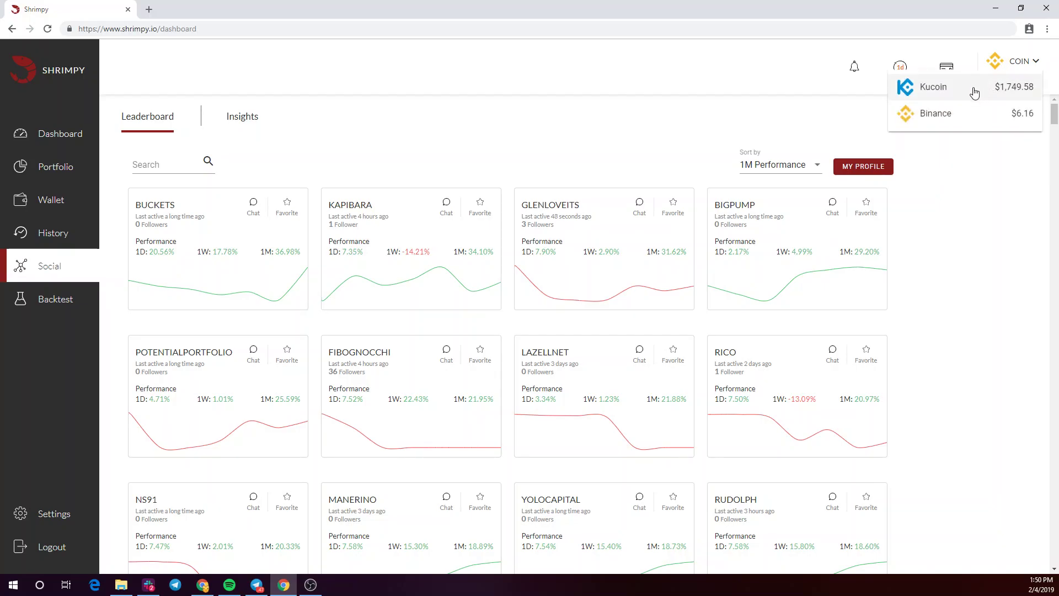
click(975, 93)
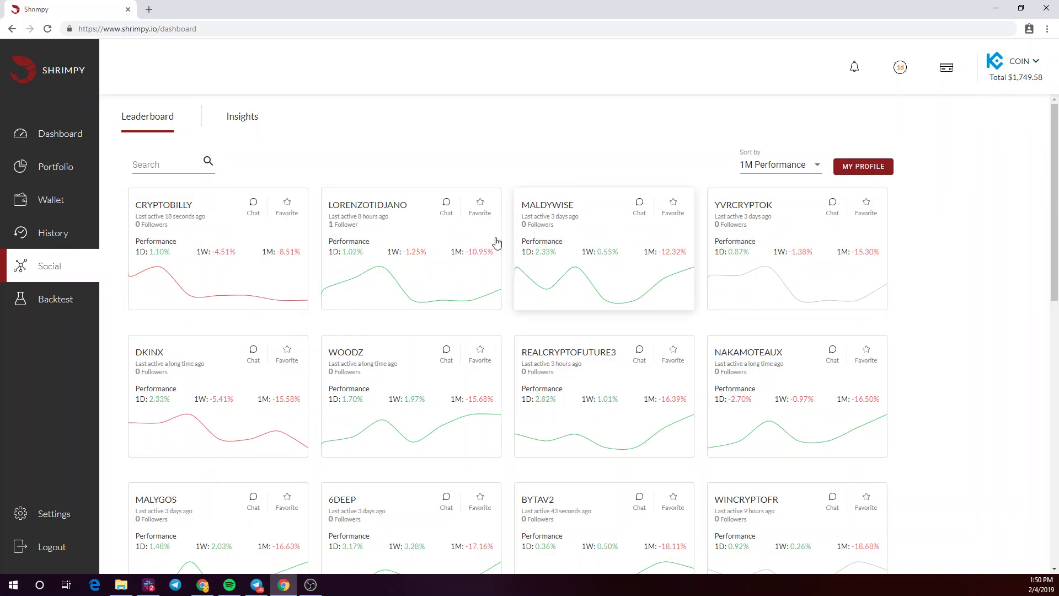
click(1032, 68)
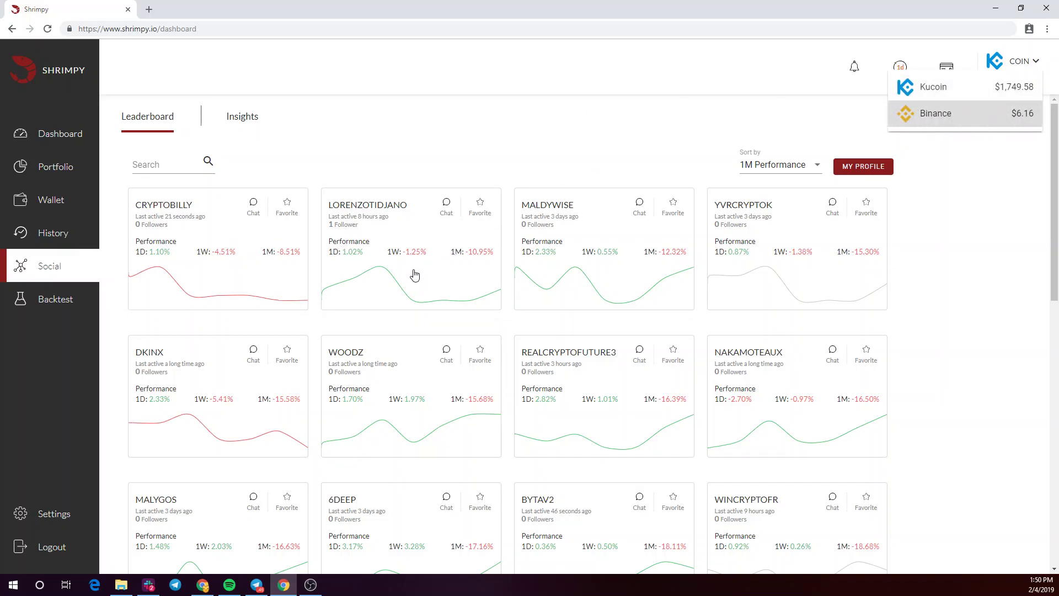
click(931, 116)
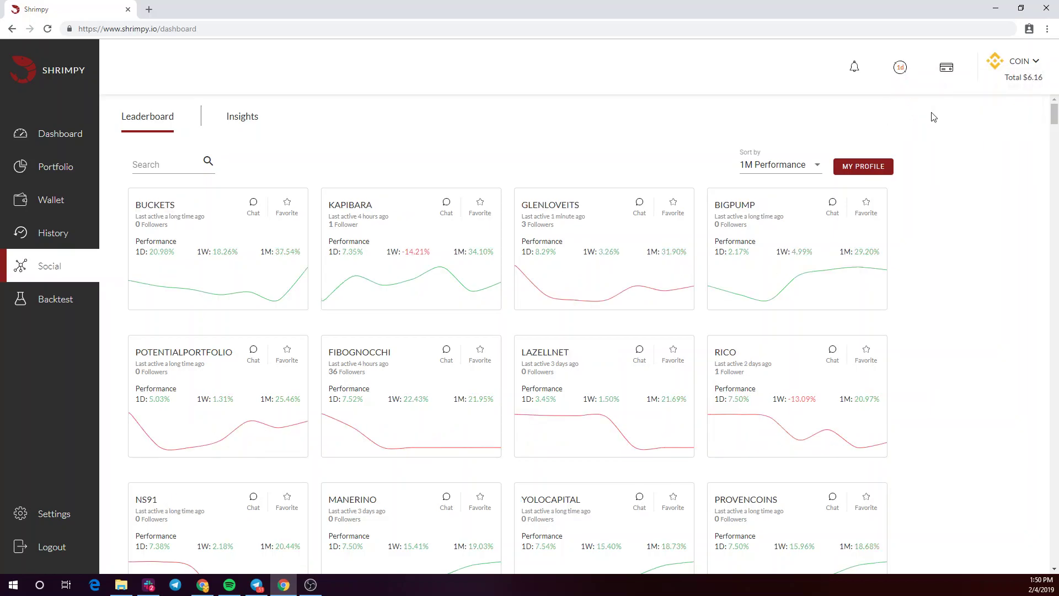
scroll(473, 273, down, 3)
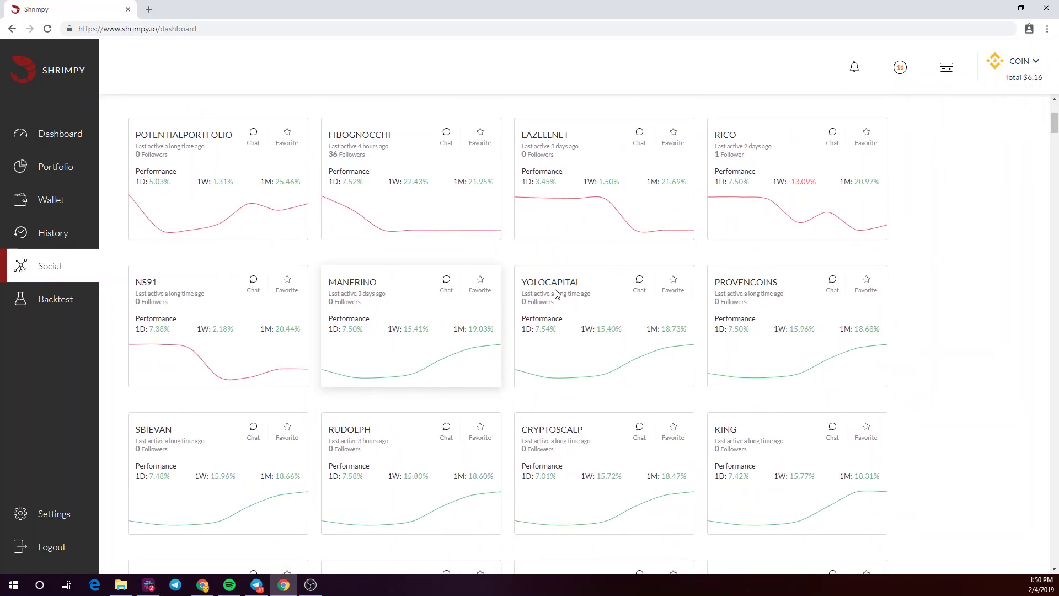
key(ctrl+a)
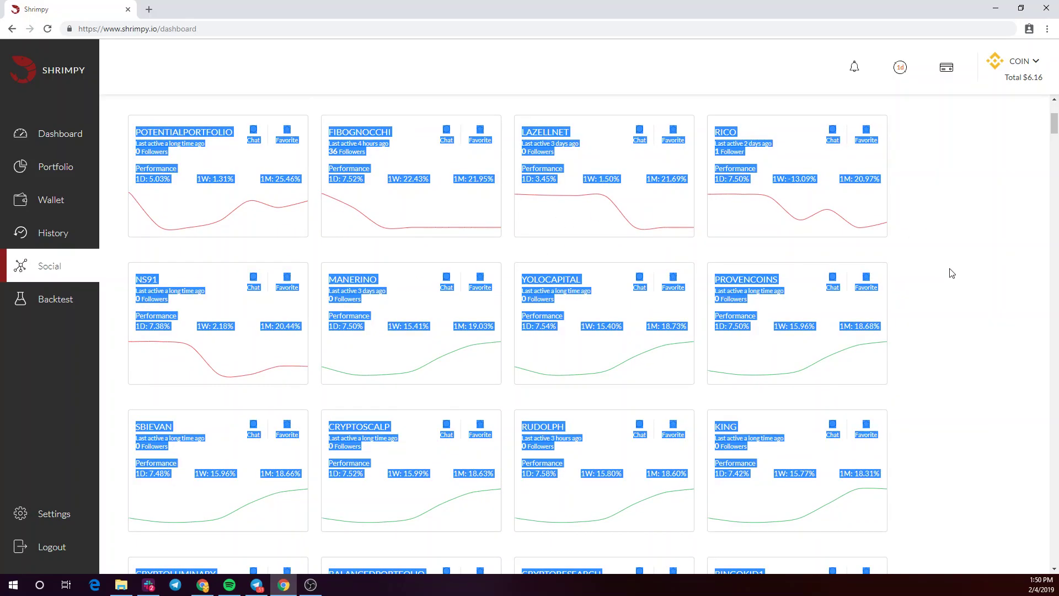
click(1024, 65)
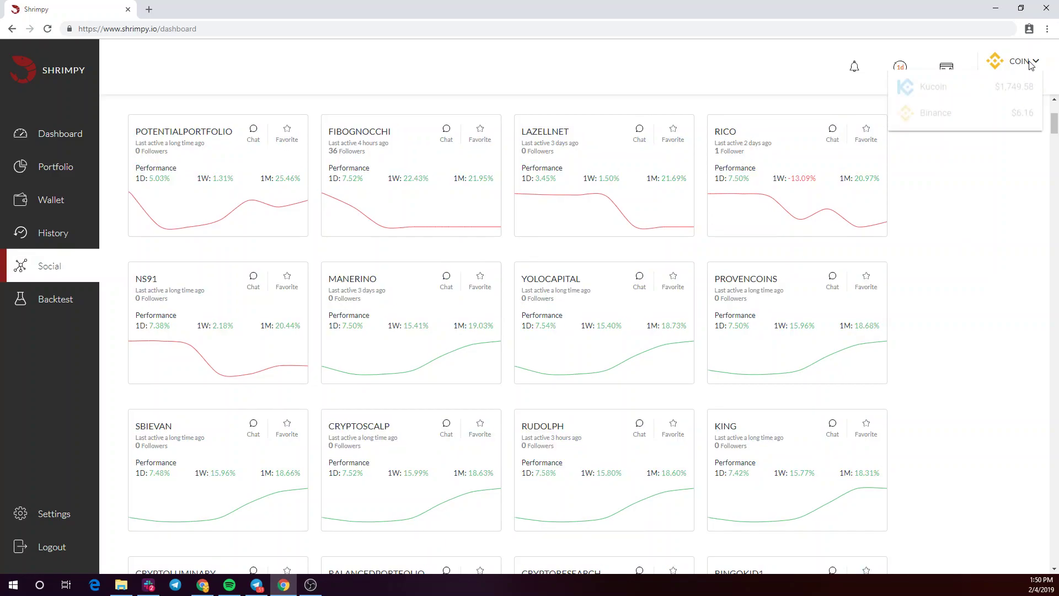
click(993, 98)
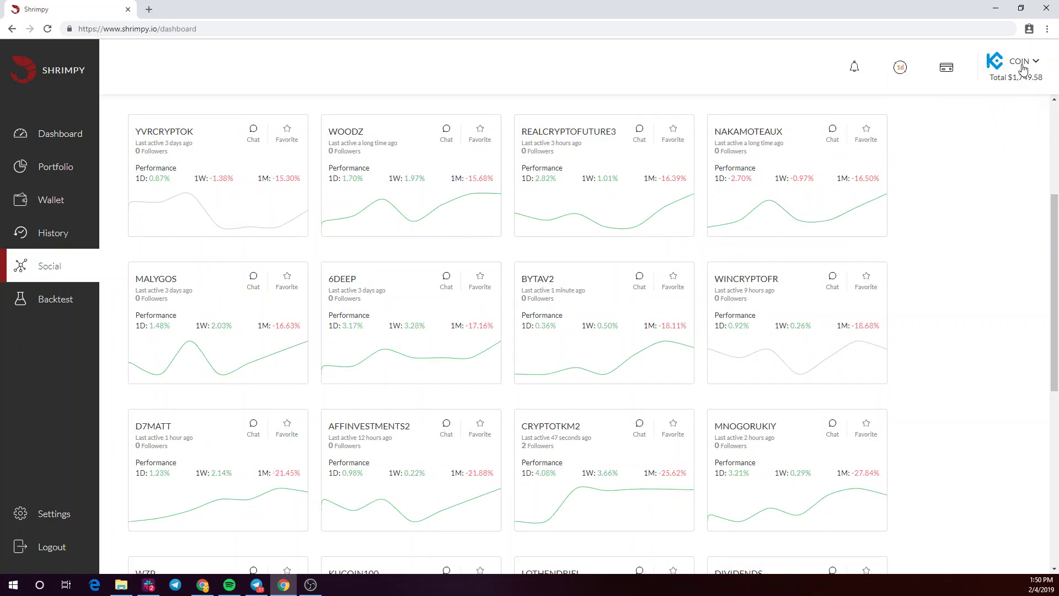